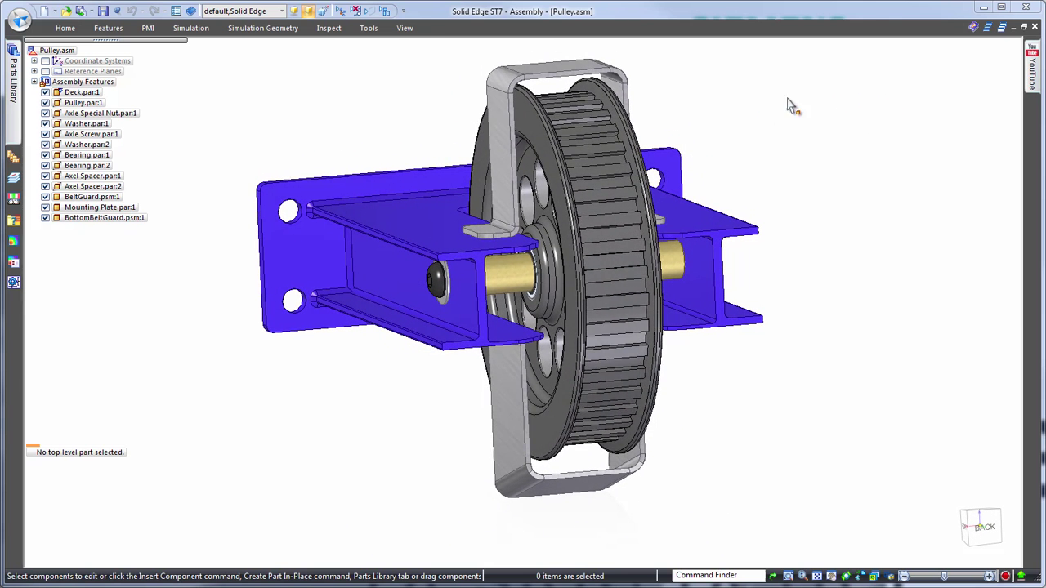
- Open the pulley part for in-place editing within the assembly
click(654, 131)
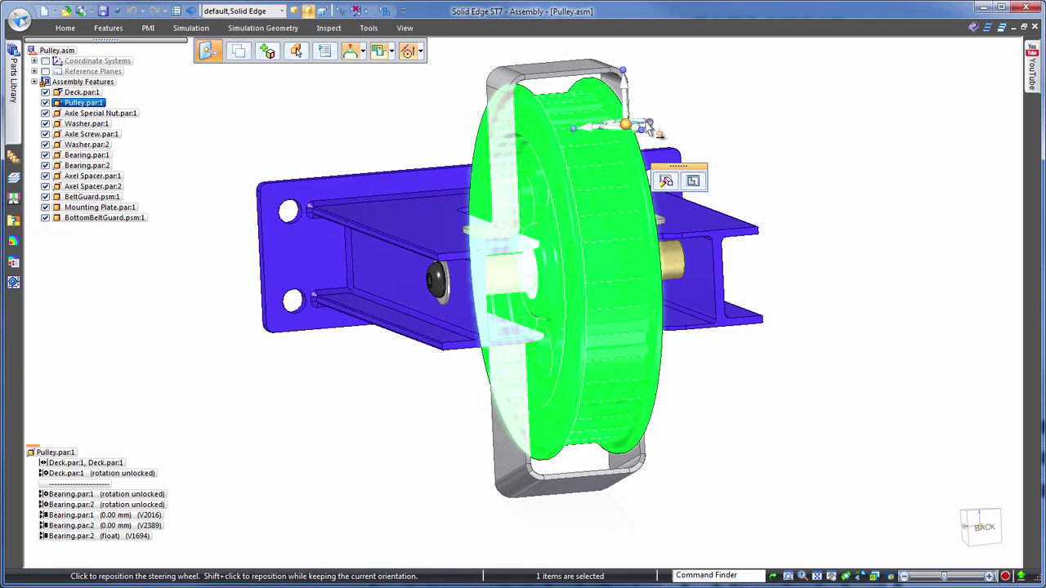
click(694, 182)
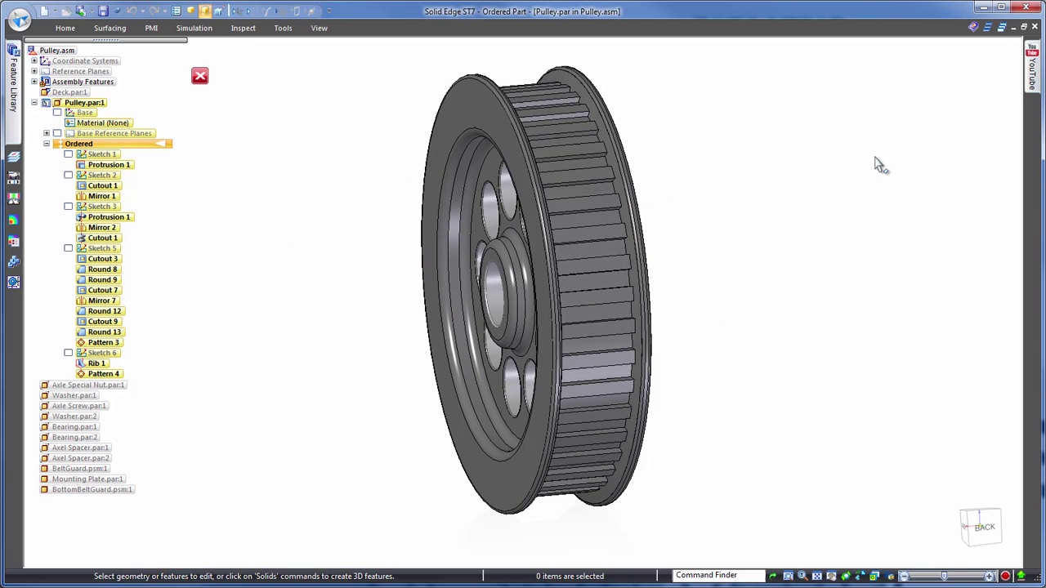
- Try widening the pulley by setting the width dimension of its first protrusion's sketch to 55 mm, and inspect the model
click(474, 111)
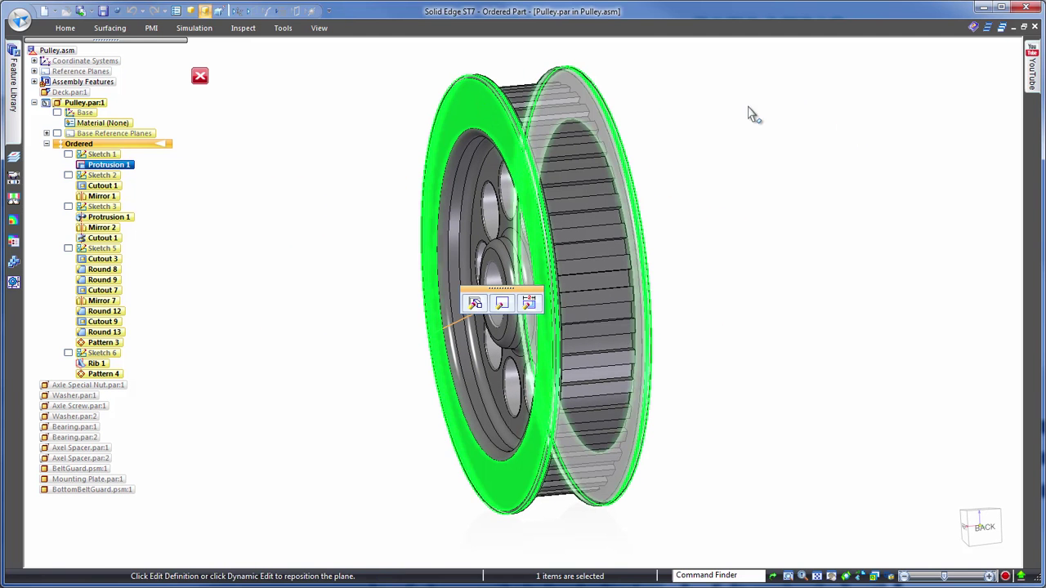
click(530, 305)
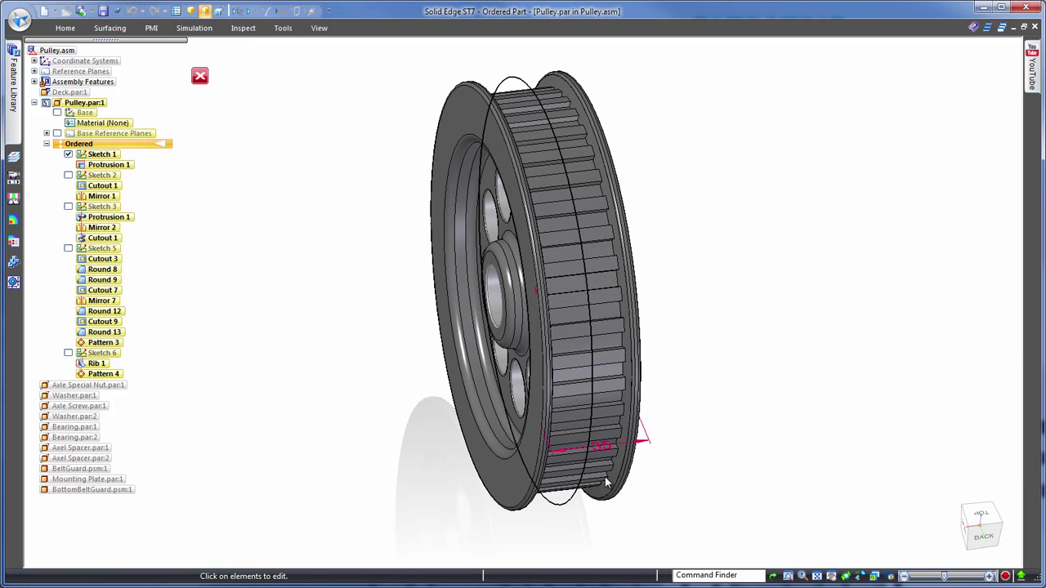
click(605, 448)
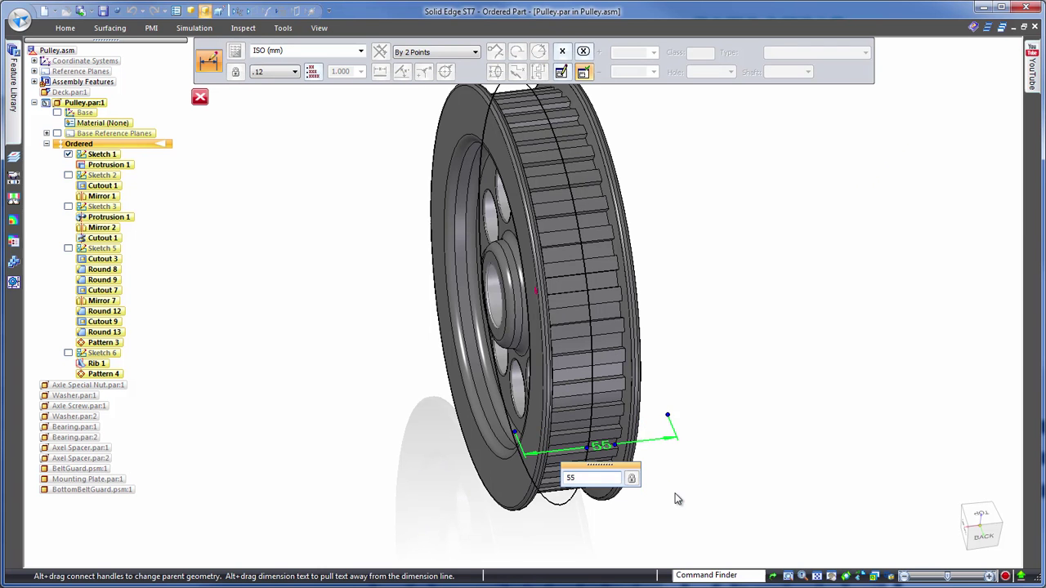
key(Escape)
key(Escape)
key(Escape)
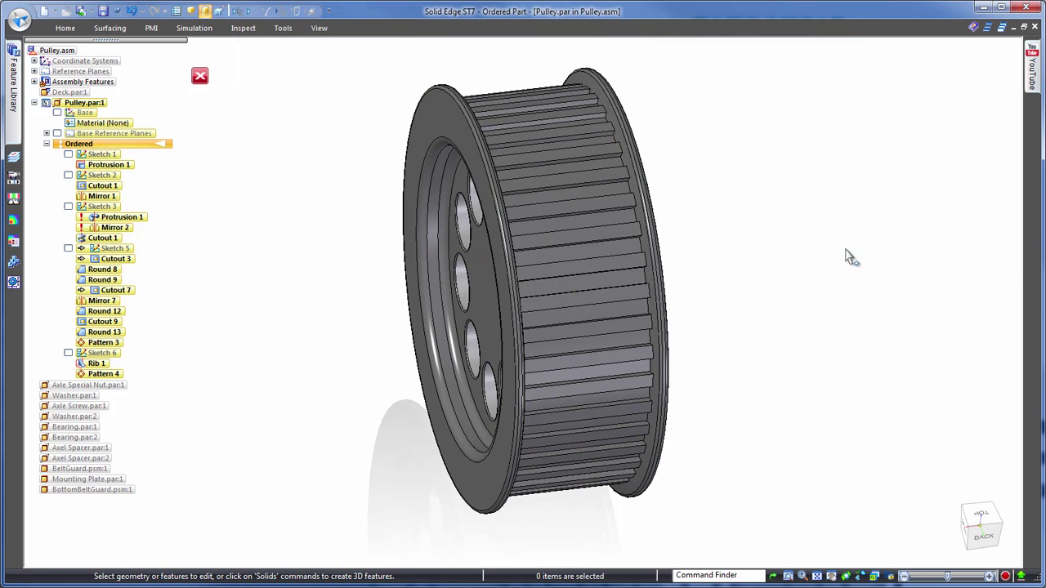
key(ctrl+r)
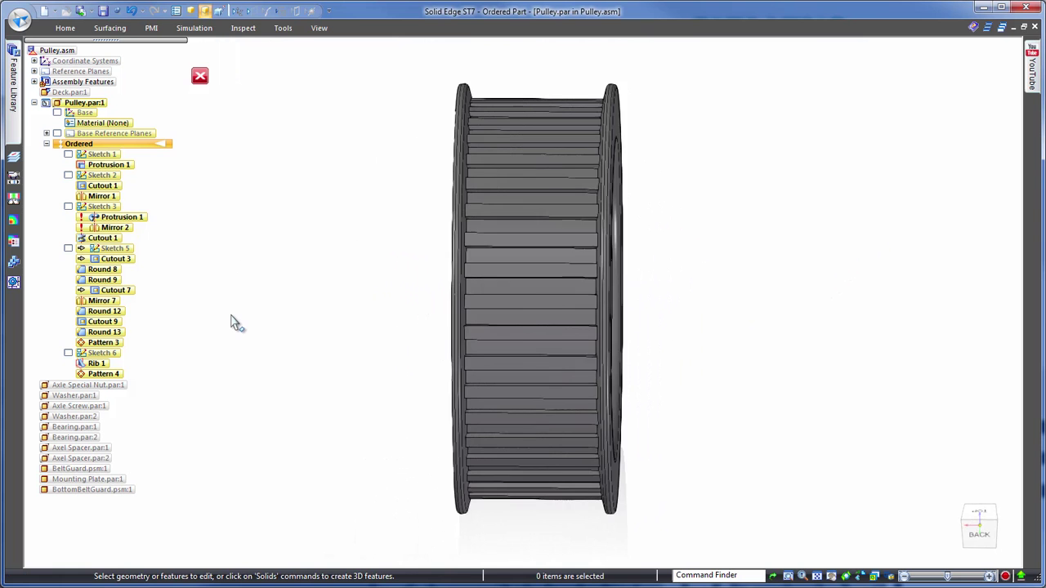
key(ctrl+i)
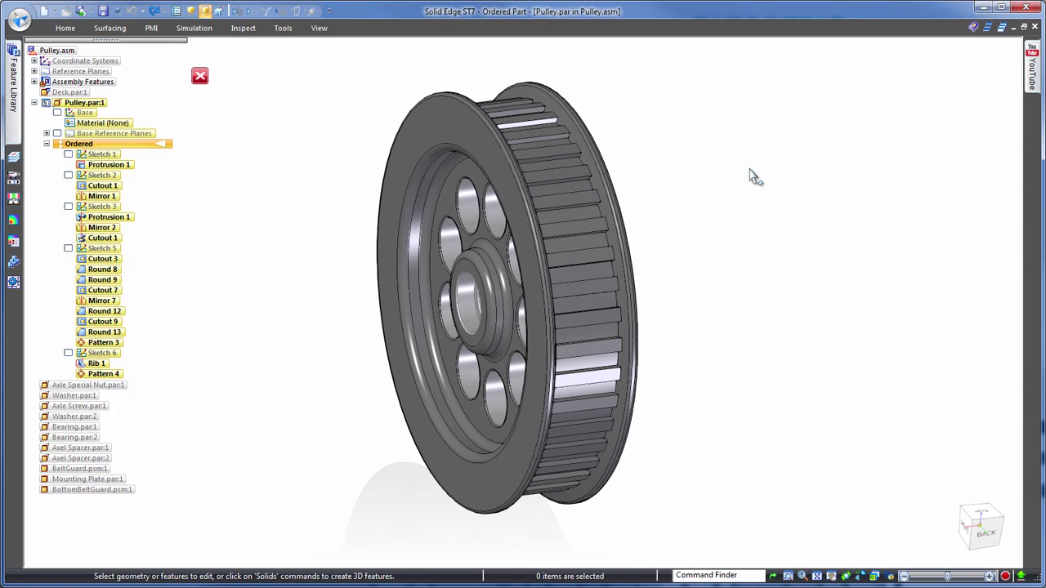
- Set the hub's protruding length in the Sketch 3 profile to 20 mm through dynamic editing
click(507, 262)
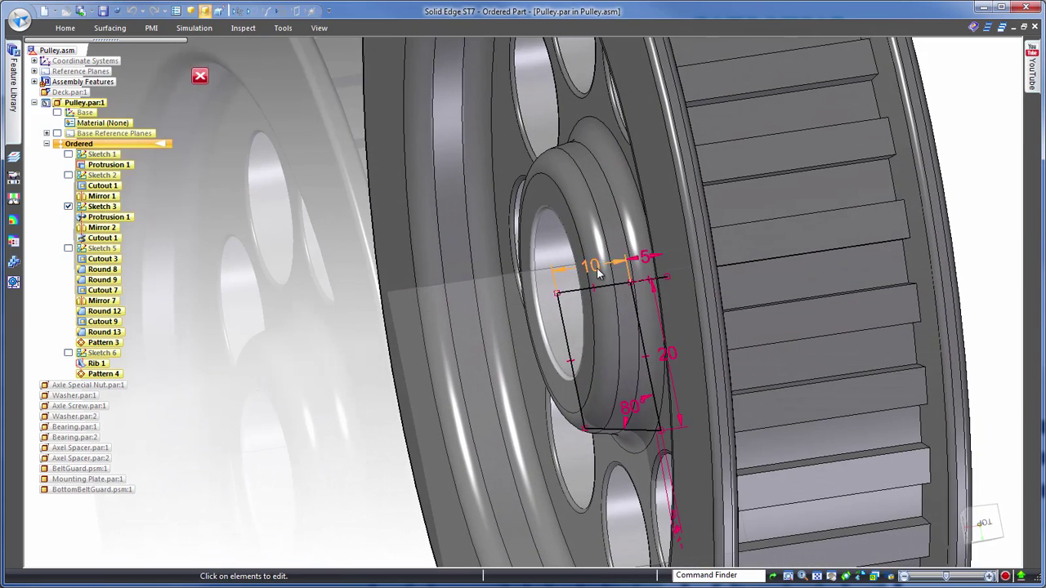
click(599, 274)
text(20)
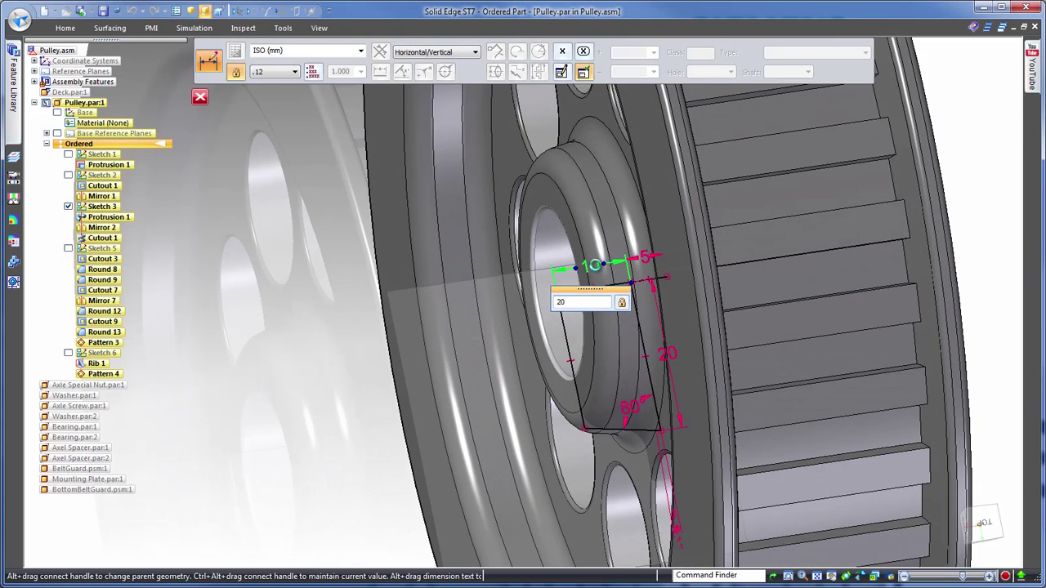
key(Return)
click(320, 278)
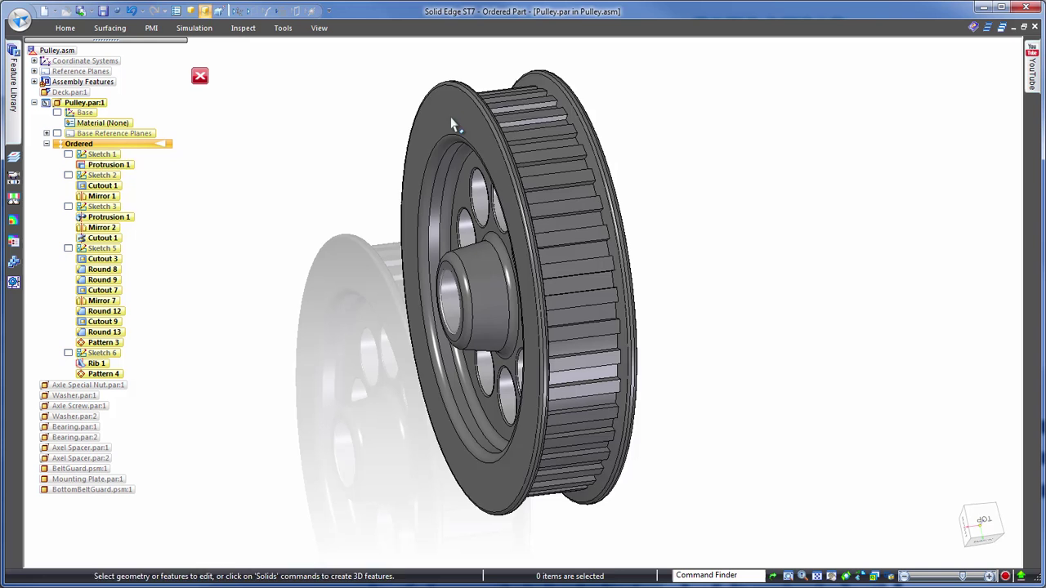
- Widen the pulley rim by increasing the width dimension of the base protrusion
click(452, 117)
click(524, 179)
click(815, 381)
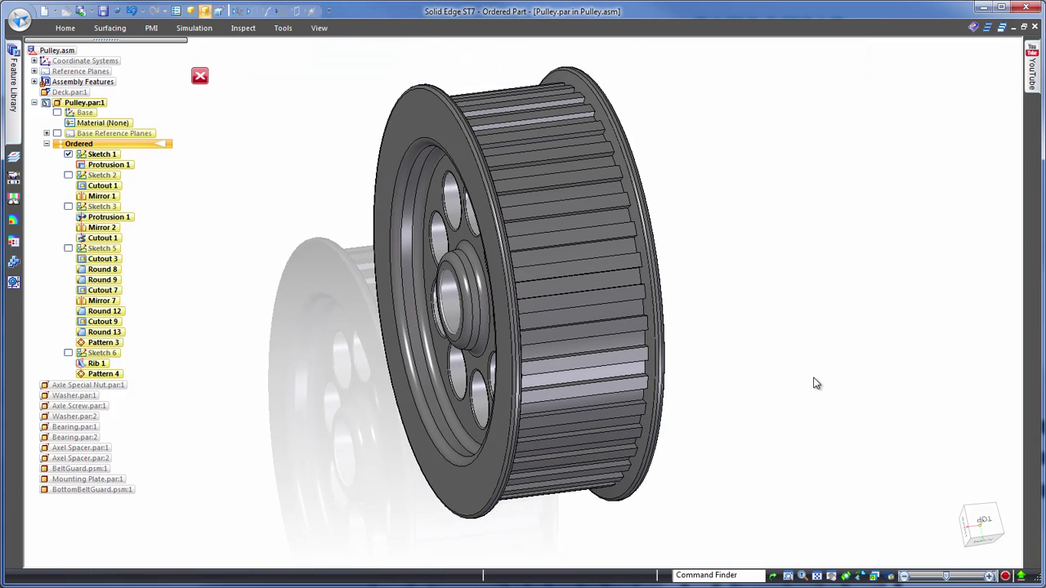
- Increase the depth of the circular recess in the pulley's face by editing the cutout's depth dimension
click(466, 175)
click(537, 234)
click(502, 475)
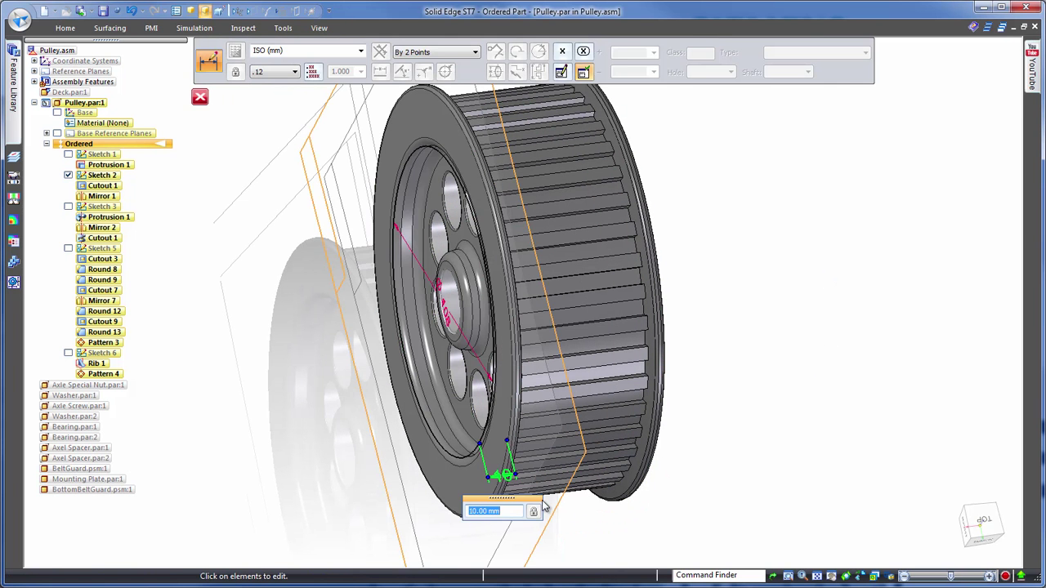
key(Return)
click(815, 361)
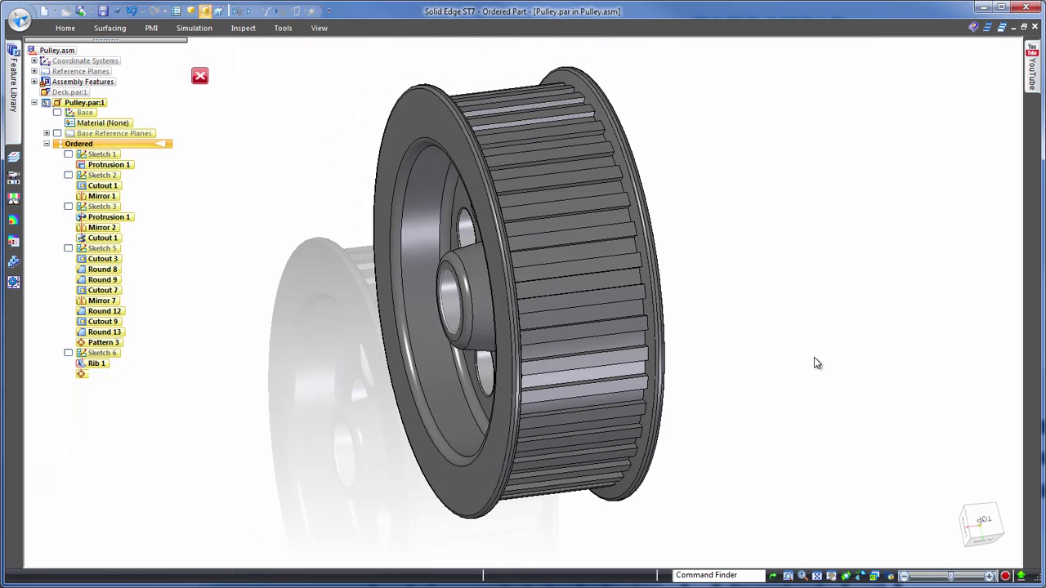
click(816, 360)
- Finish the in-place edit of the pulley and return to the assembly
middle_drag(824, 352, 731, 141)
key(ctrl+d)
click(201, 77)
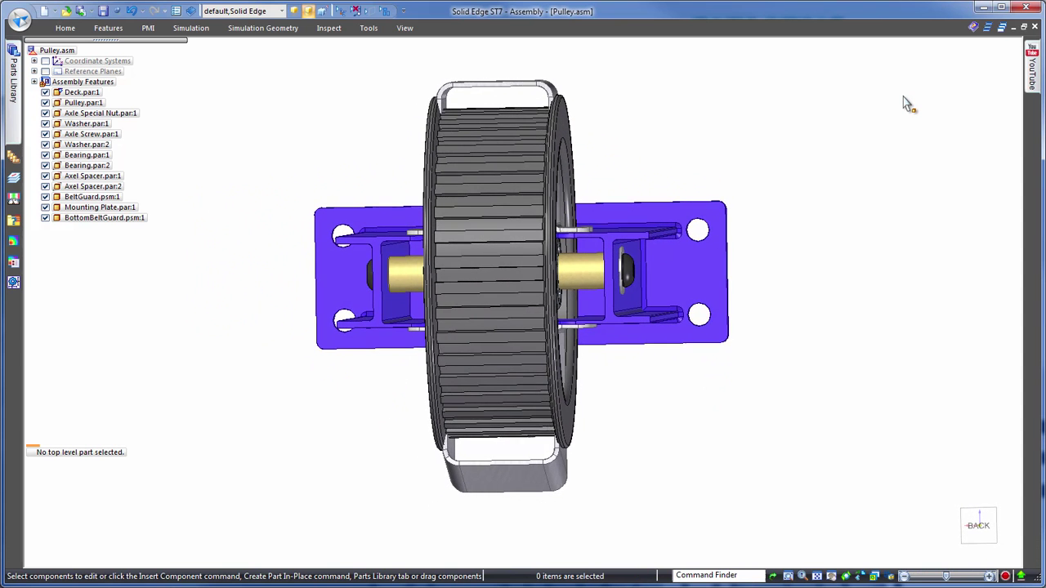
- Hide the pulley in the assembly to expose the axle, bearings and deck slot
key(ctrl+i)
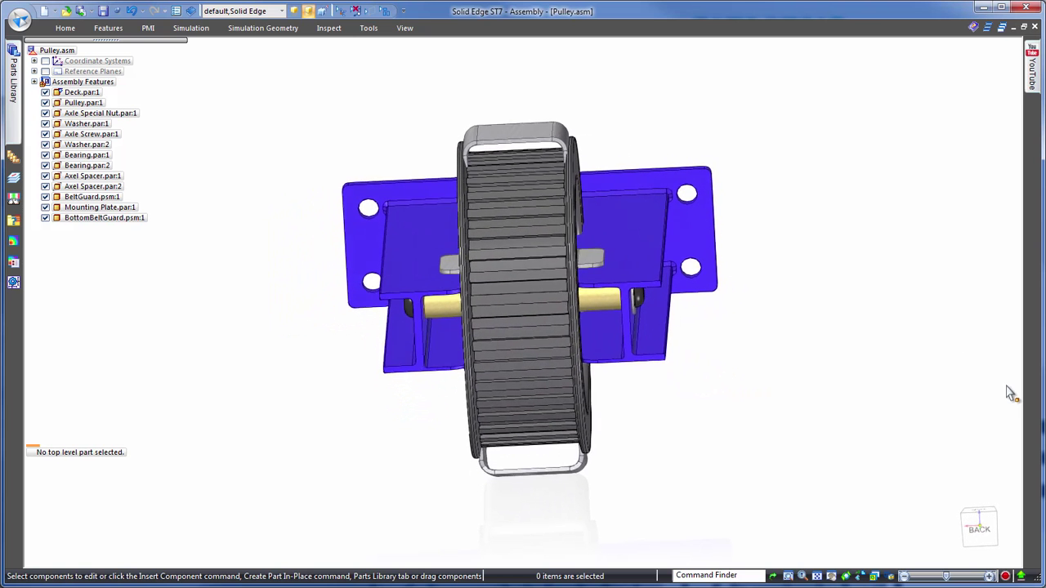
click(983, 532)
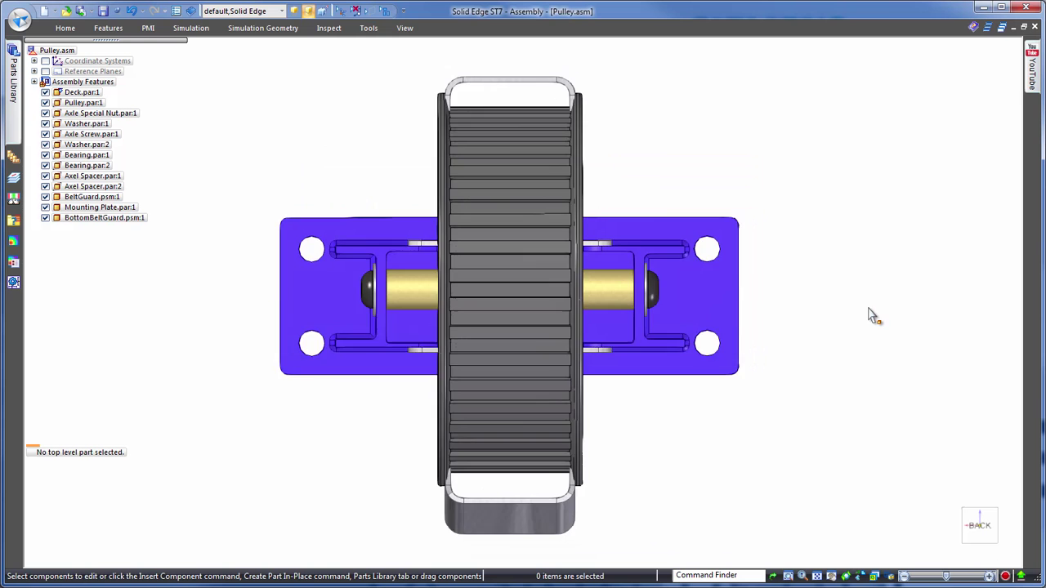
click(46, 103)
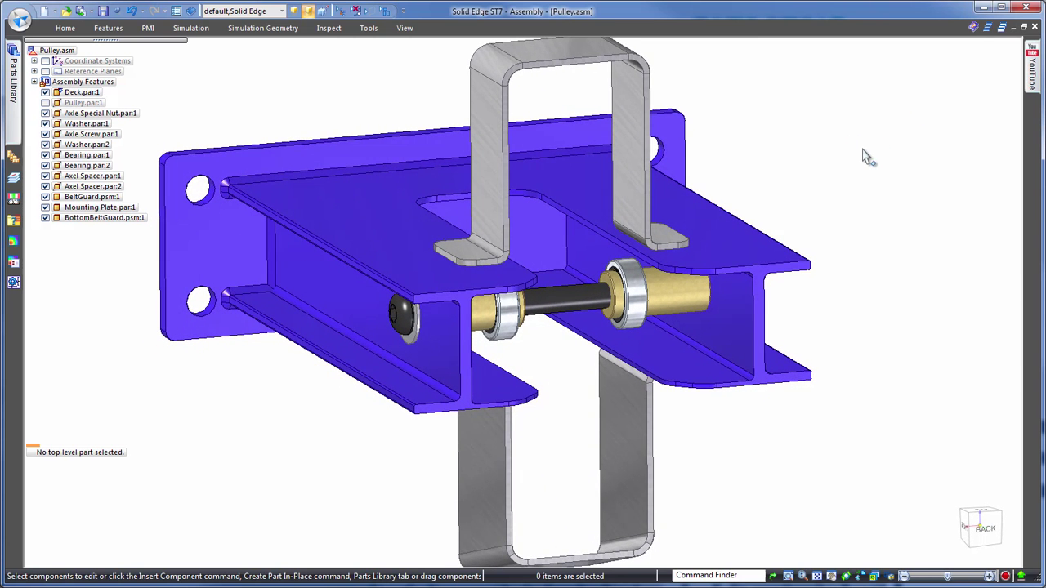
- Try moving the inner side face of the deck's slot to widen the opening symmetrically
click(599, 330)
click(572, 335)
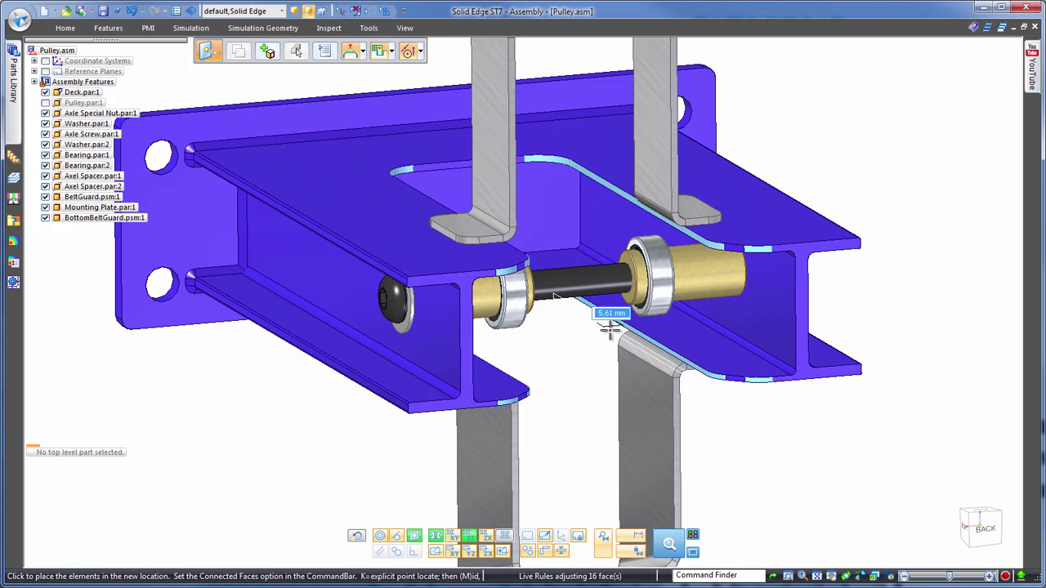
click(601, 340)
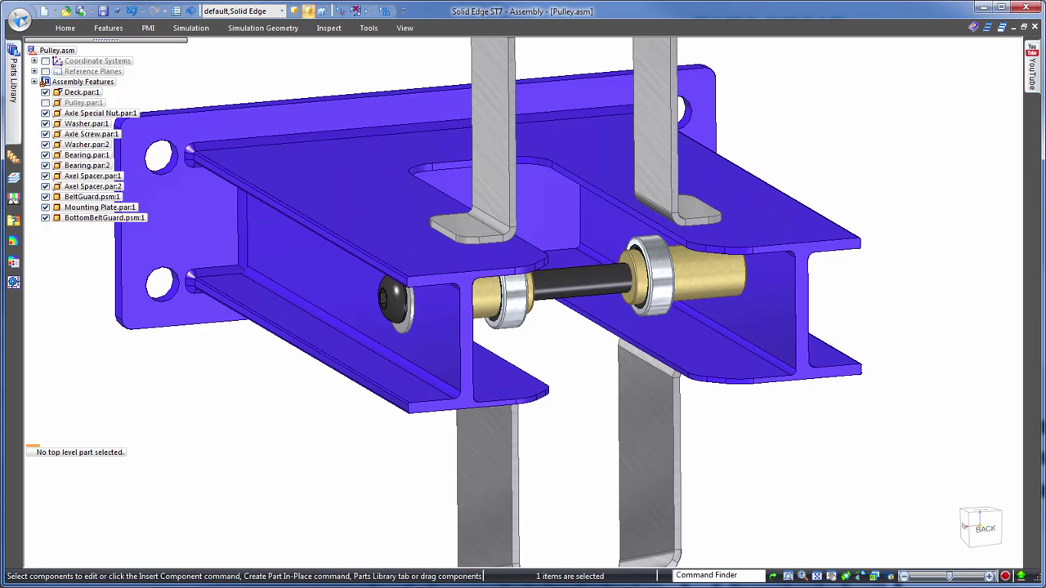
- Move the deck's slot face, the axle spacer's end face and both belt guards' side faces outward together along the axle direction
click(604, 336)
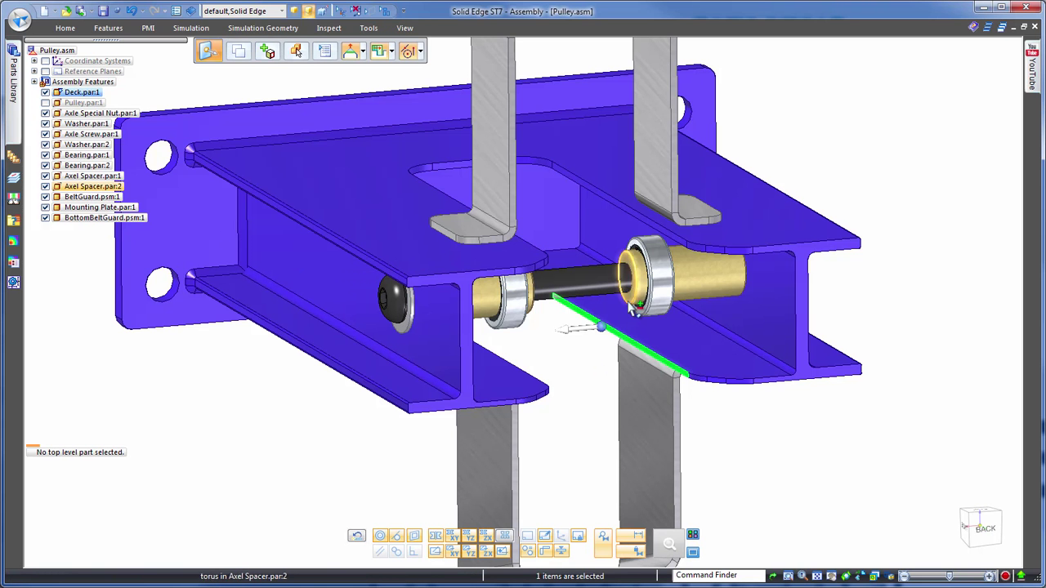
click(630, 302)
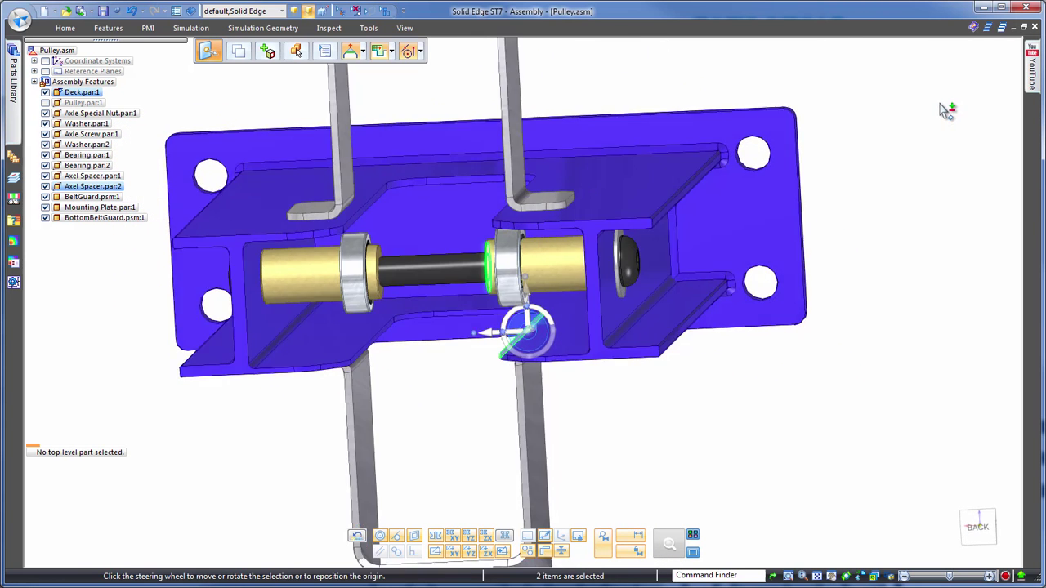
ctrl+click(478, 125)
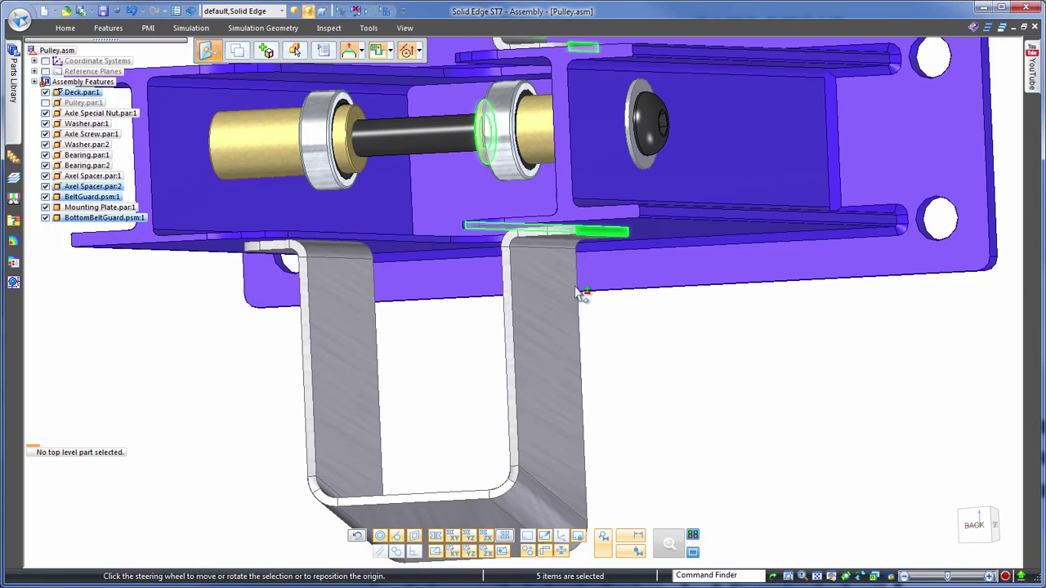
ctrl+click(547, 319)
key(ctrl+t)
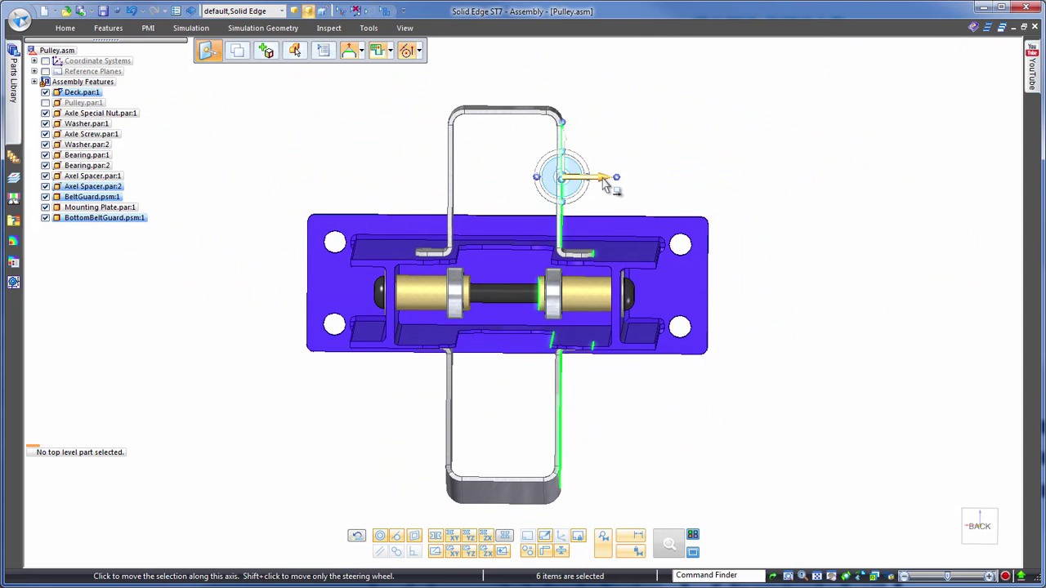
click(609, 178)
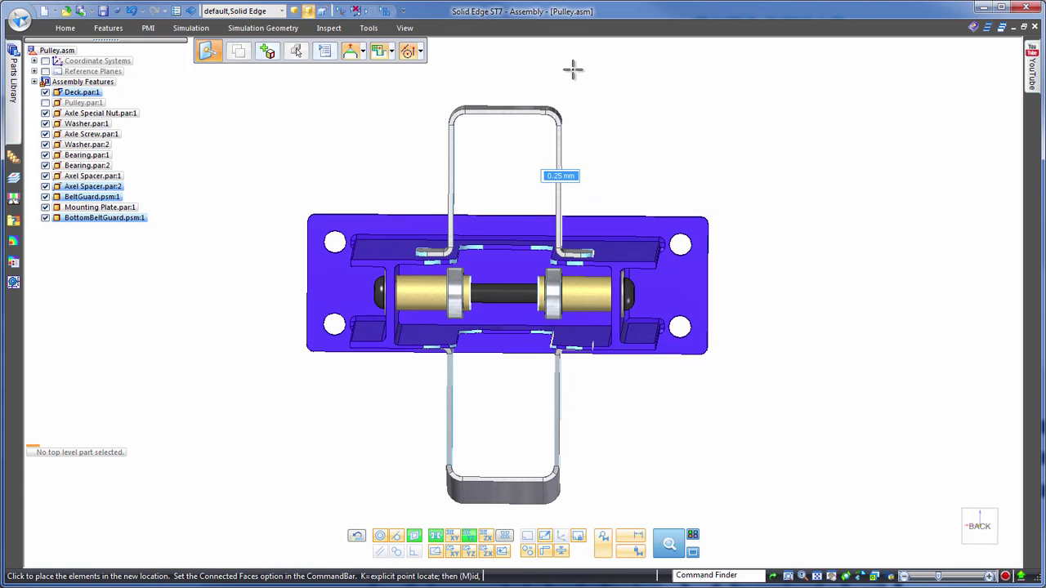
- Show the pulley again in the assembly and inspect its fit inside the belt guards
key(ctrl+i)
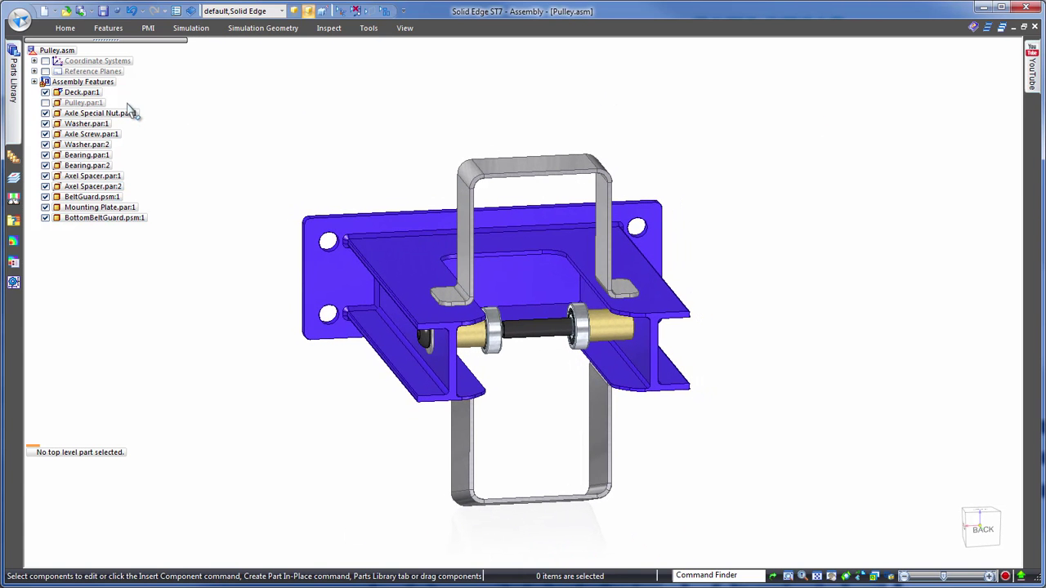
click(45, 103)
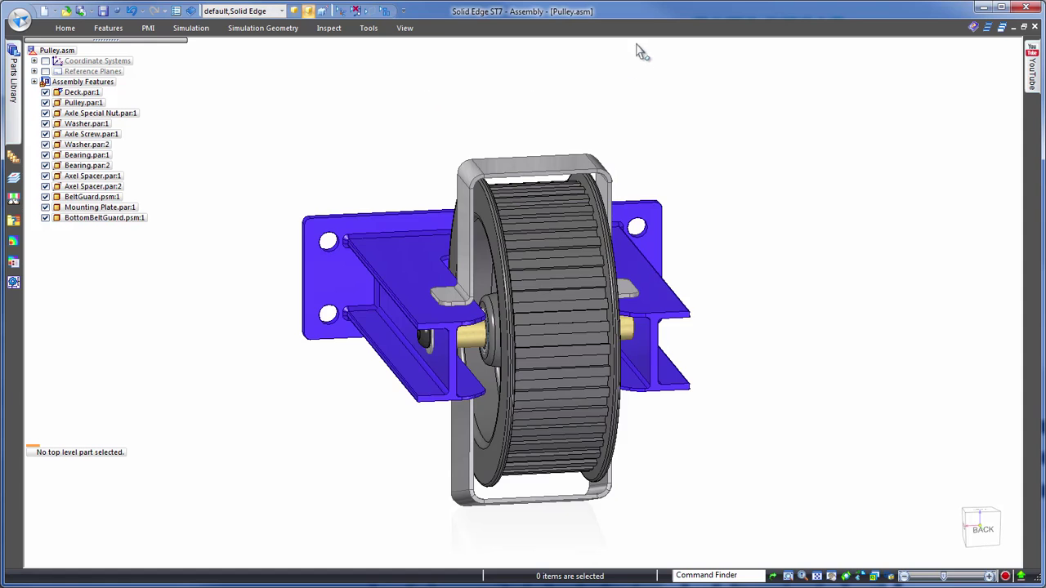
middle_drag(637, 44, 797, 110)
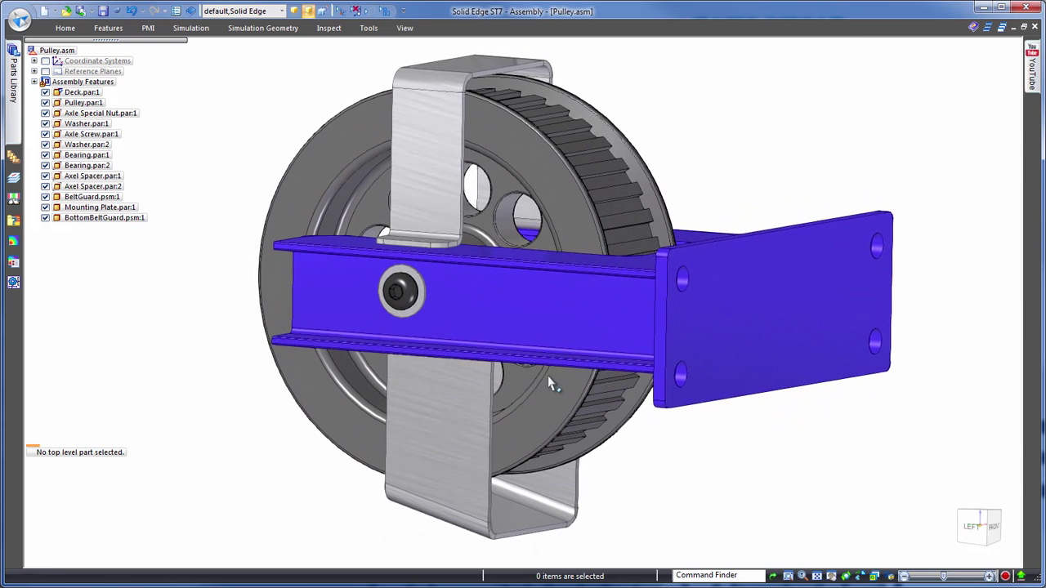
- Make the bottom belt guard's side edge face coplanar with the matching edge face of the upper belt guard
click(499, 422)
click(66, 28)
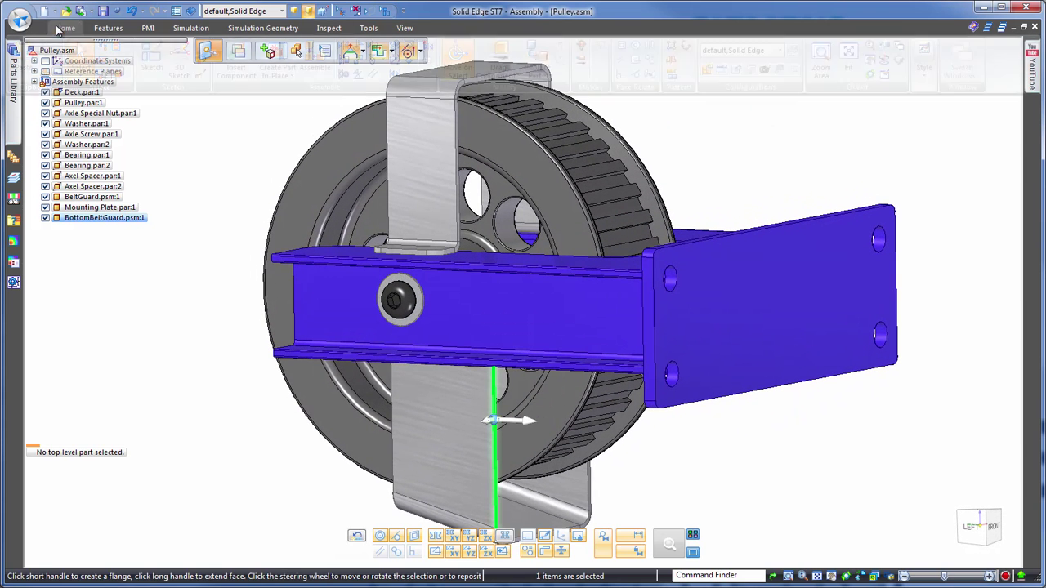
click(626, 51)
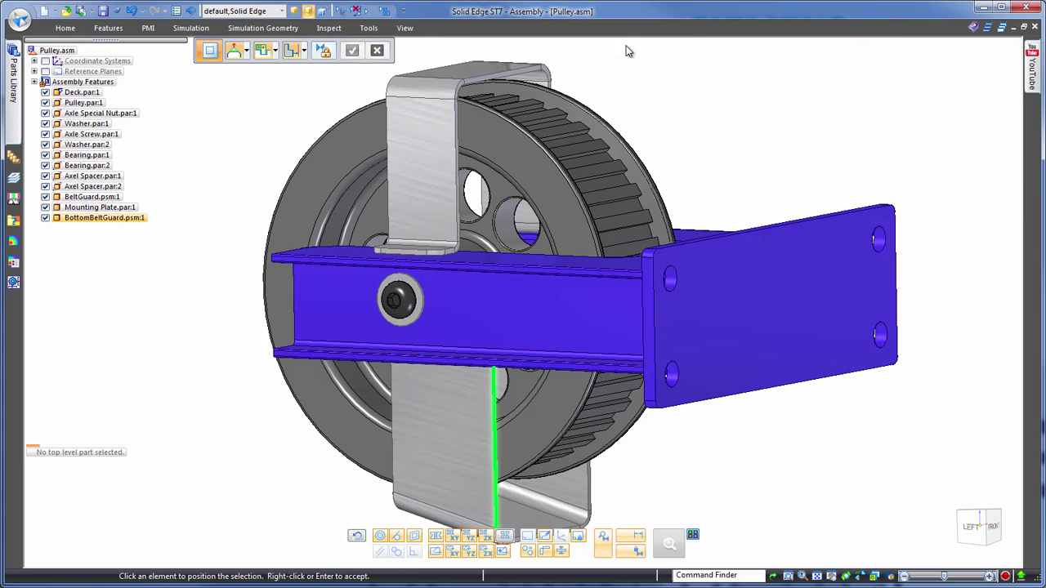
right_click(459, 163)
click(513, 177)
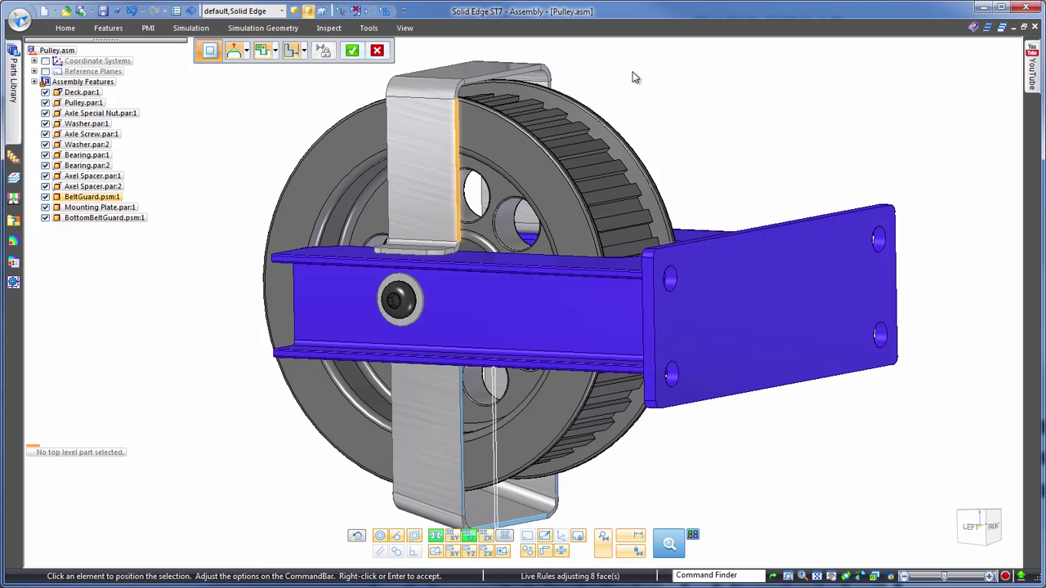
right_click(636, 77)
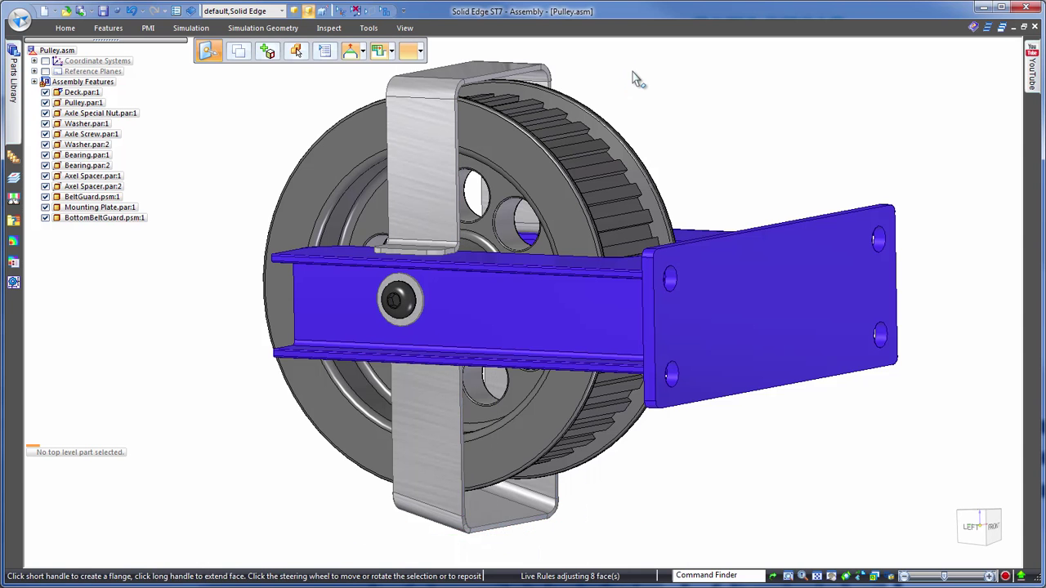
- Select all edge faces coplanar with the bottom belt guard's side edge on both guards and make them coplanar with the deck slot's end face
key(ctrl+l)
key(space)
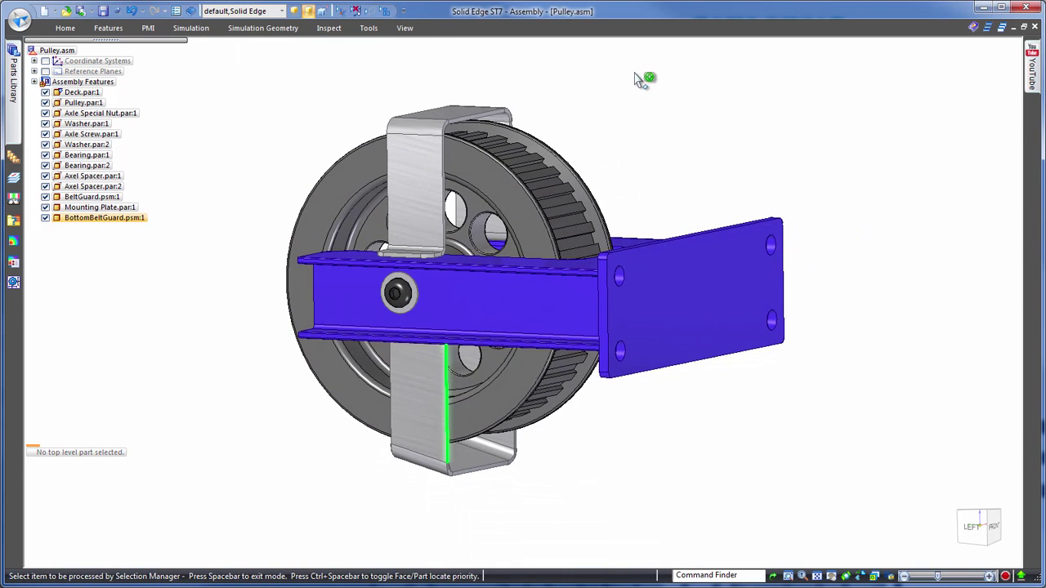
click(456, 407)
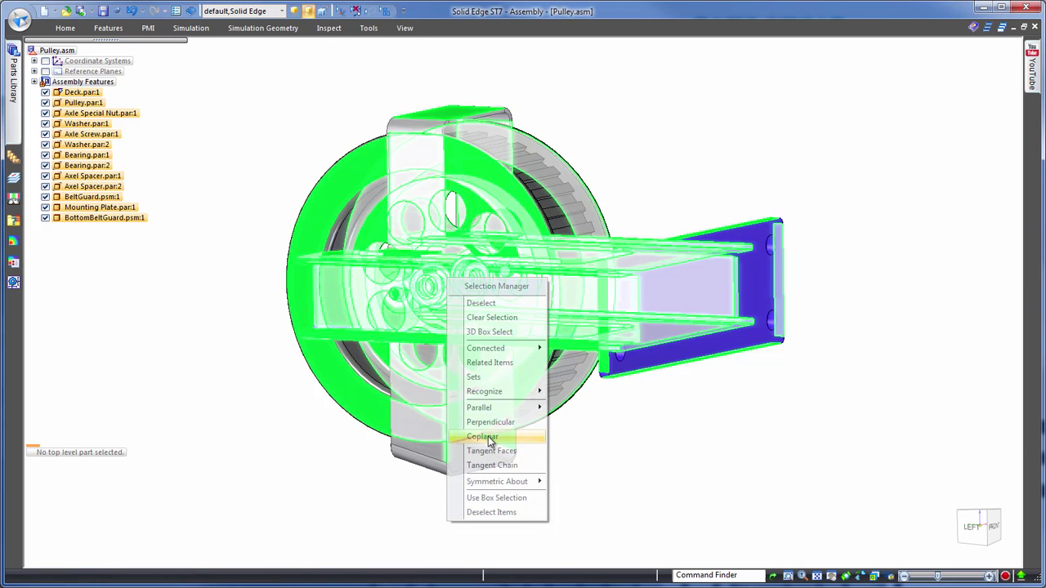
click(474, 437)
middle_drag(715, 142, 737, 108)
key(space)
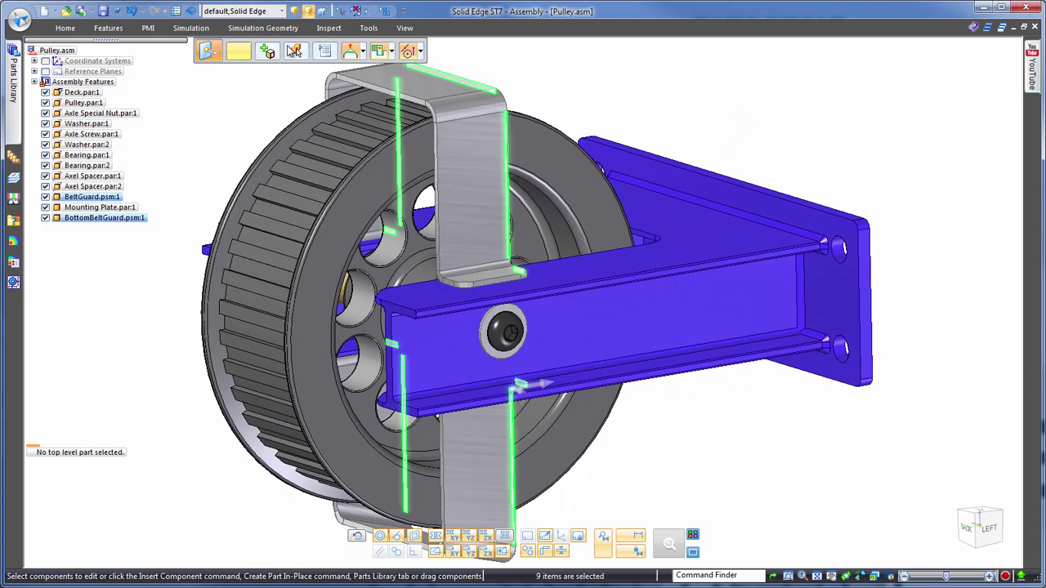
click(58, 31)
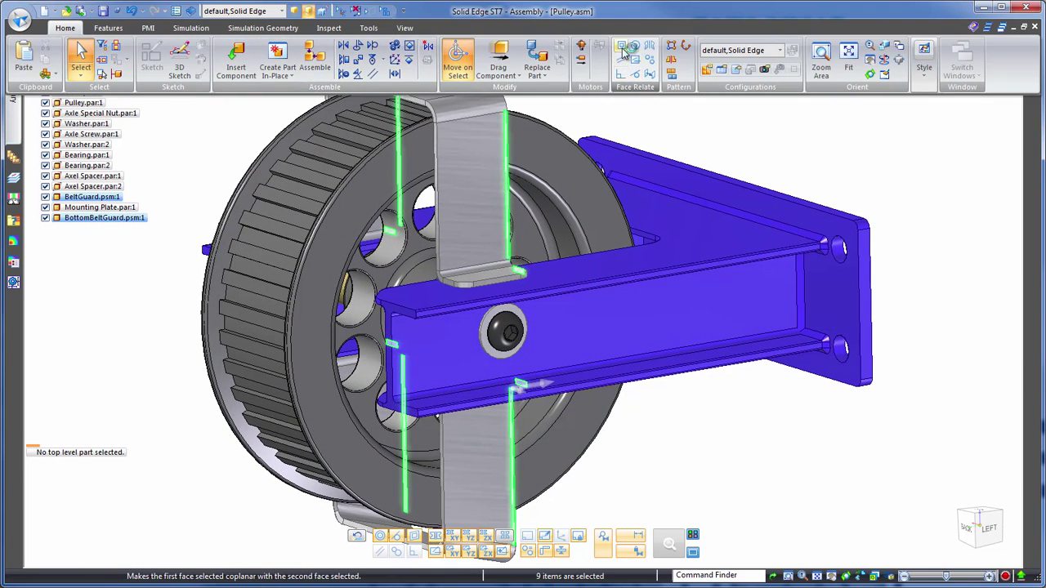
click(624, 50)
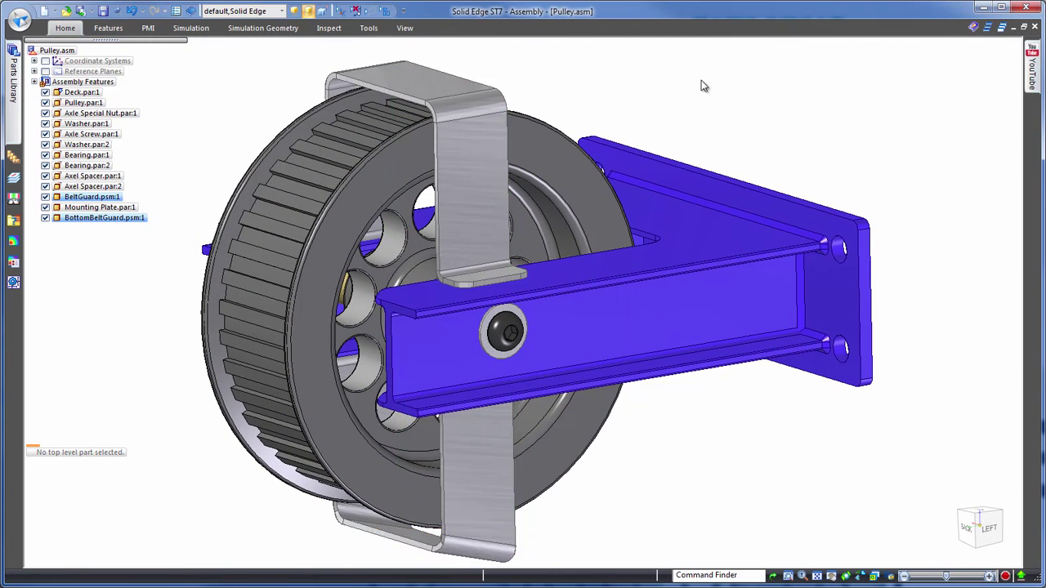
click(644, 238)
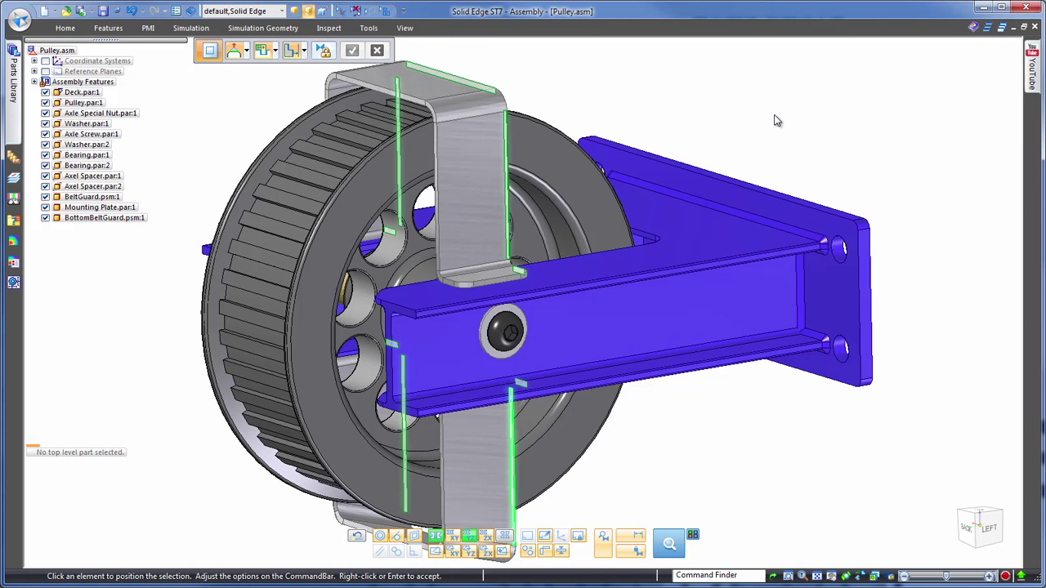
scroll(797, 103, down, 4)
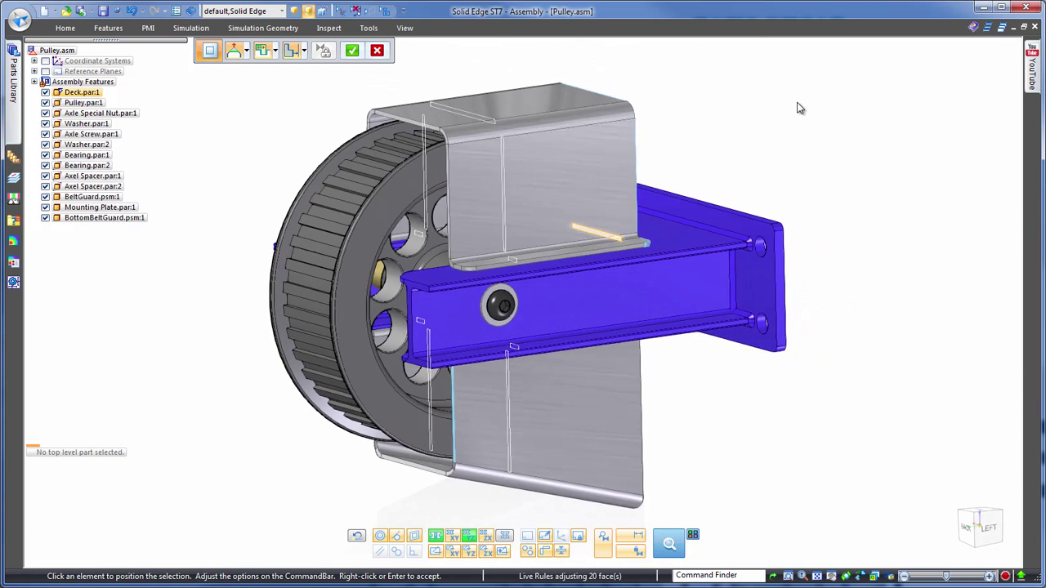
middle_drag(863, 103, 797, 103)
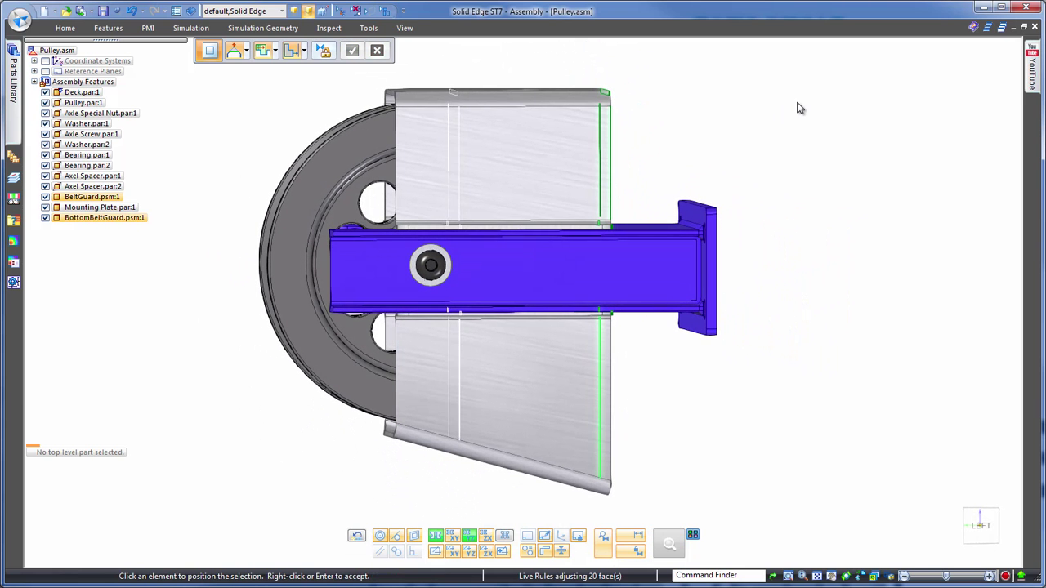
right_click(797, 103)
key(Escape)
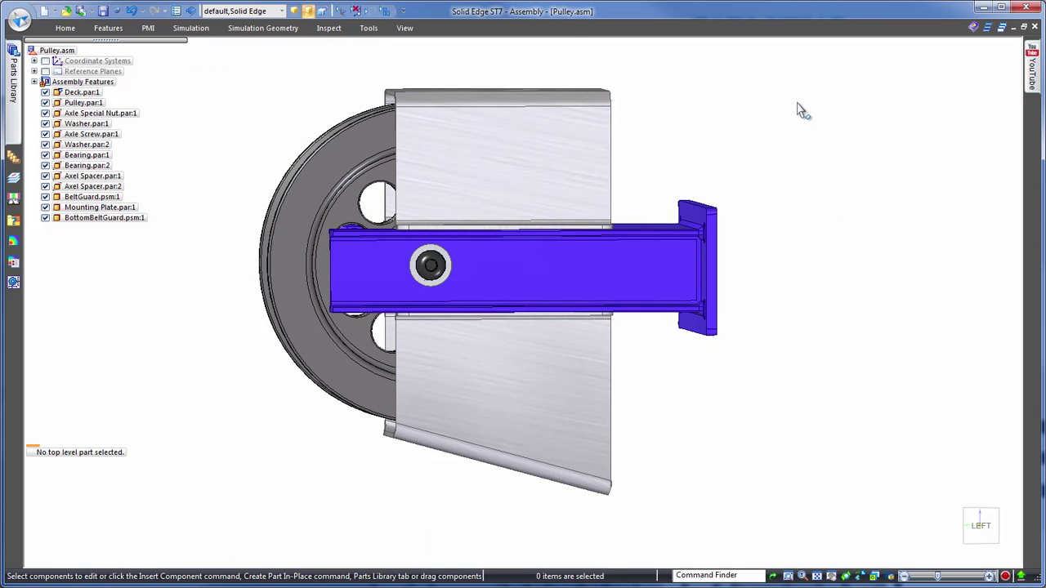
key(ctrl+i)
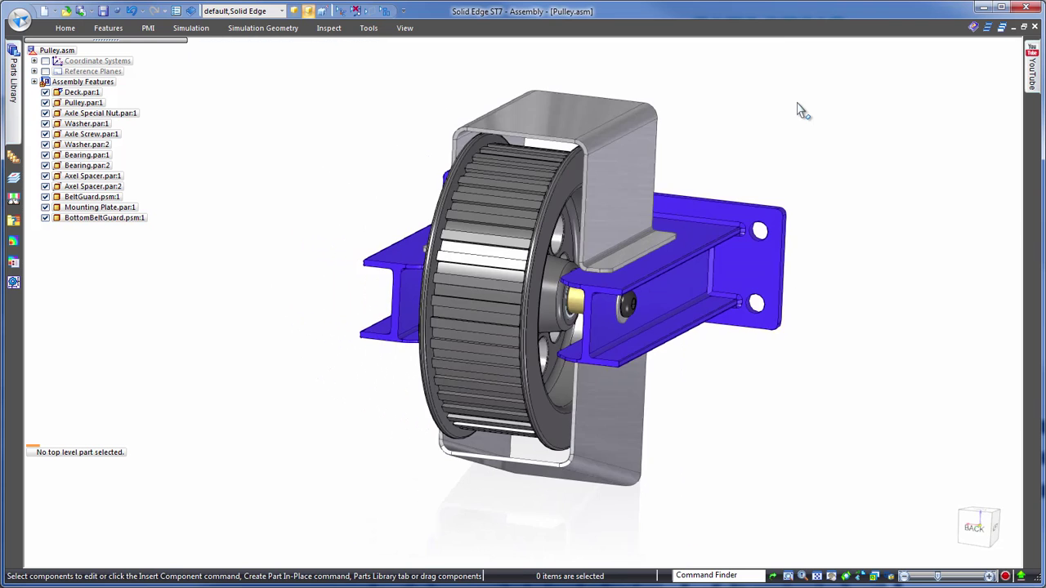
key(ctrl+j)
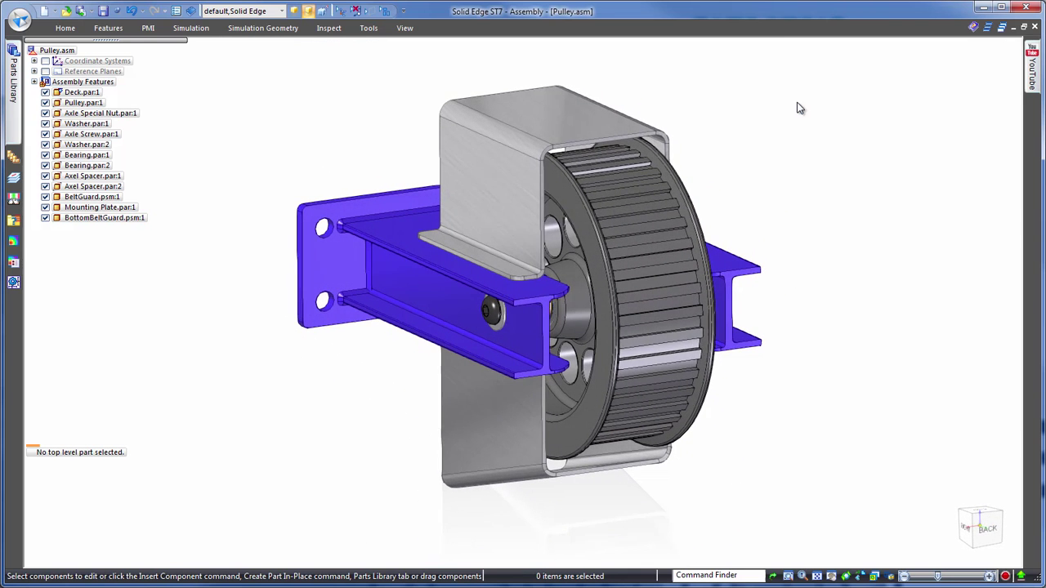